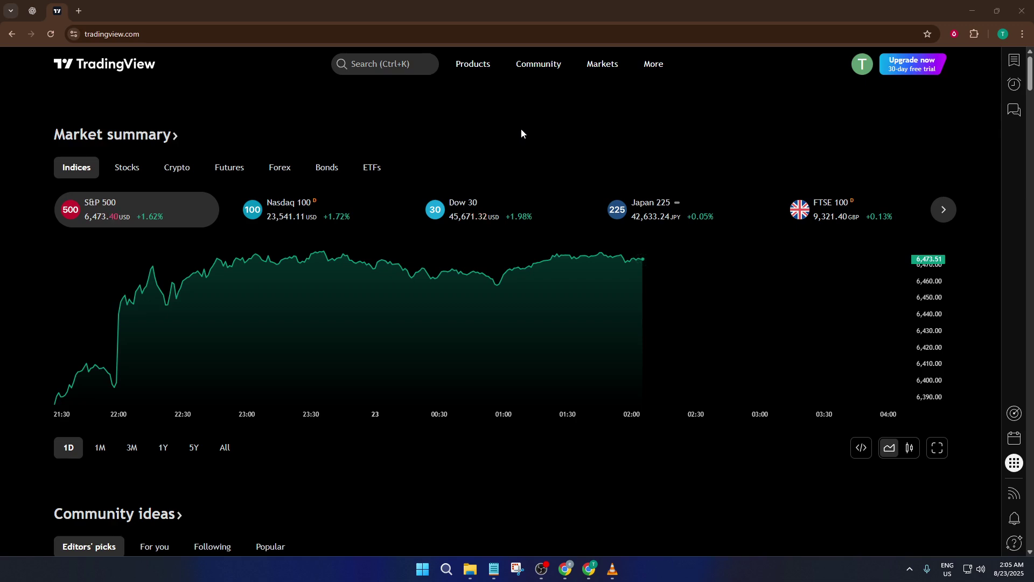
Go to the Portfolios page from the Products menu
{"action": "mouse_move", "coordinate": [474, 66]}
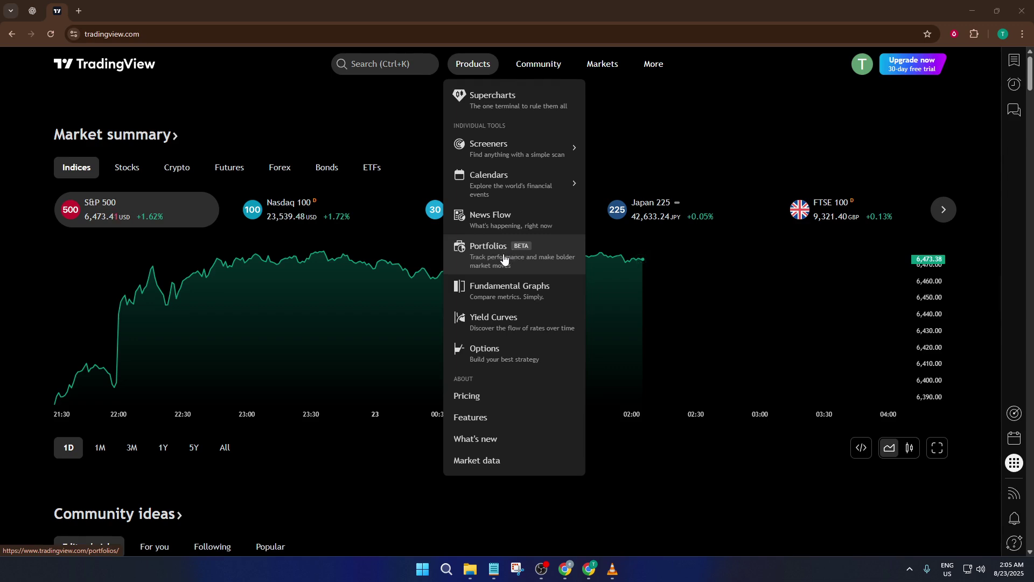
{"action": "left_click", "coordinate": [503, 259]}
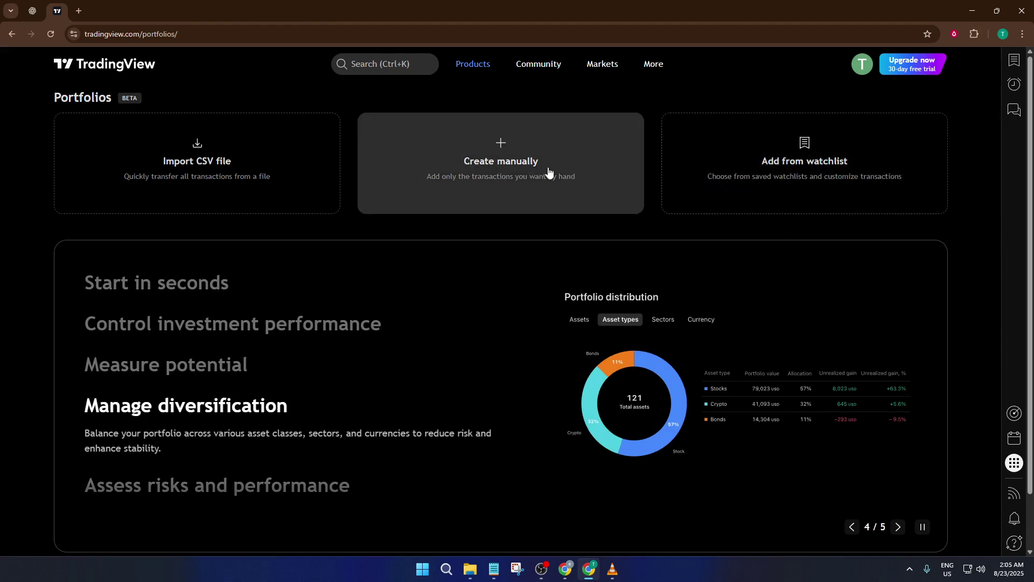
Create a portfolio manually, keeping USD as its currency
{"action": "left_click", "coordinate": [517, 171]}
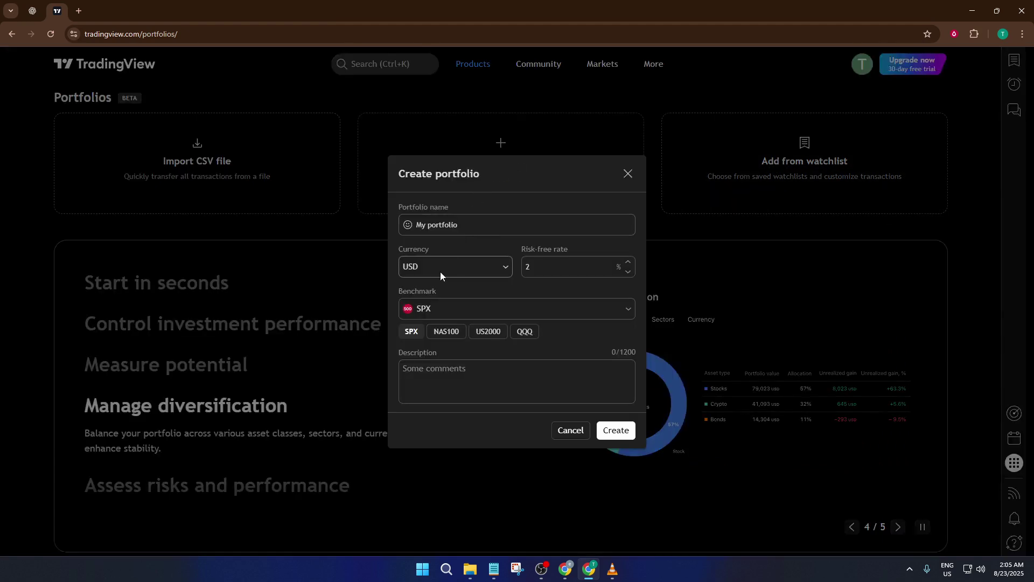
{"action": "left_click", "coordinate": [483, 267]}
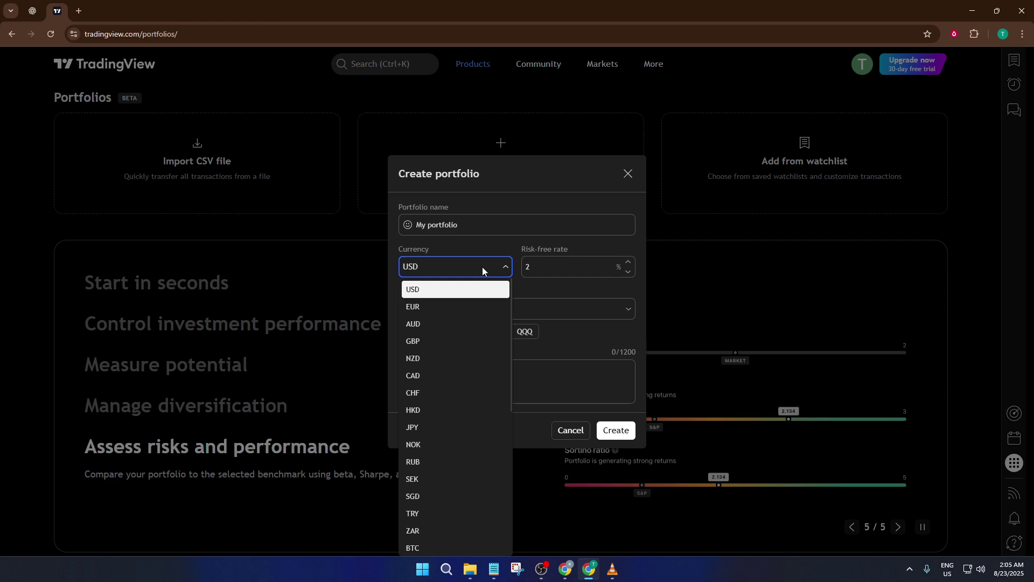
{"action": "left_click", "coordinate": [483, 267]}
{"action": "left_click", "coordinate": [482, 266]}
{"action": "scroll", "coordinate": [486, 348], "scroll_direction": "down", "scroll_amount": 10}
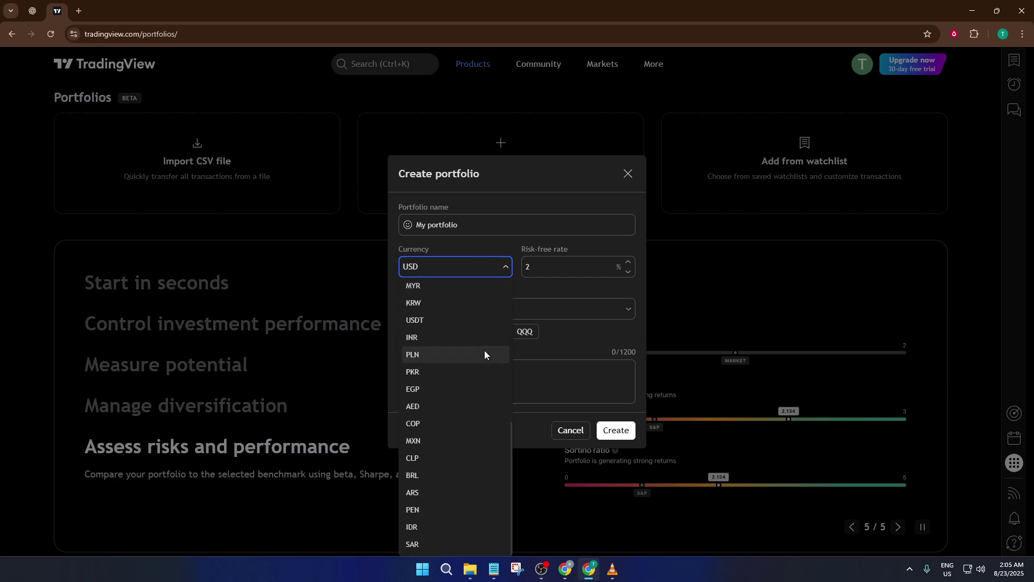
{"action": "scroll", "coordinate": [483, 349], "scroll_direction": "up", "scroll_amount": 10}
{"action": "left_click", "coordinate": [488, 267]}
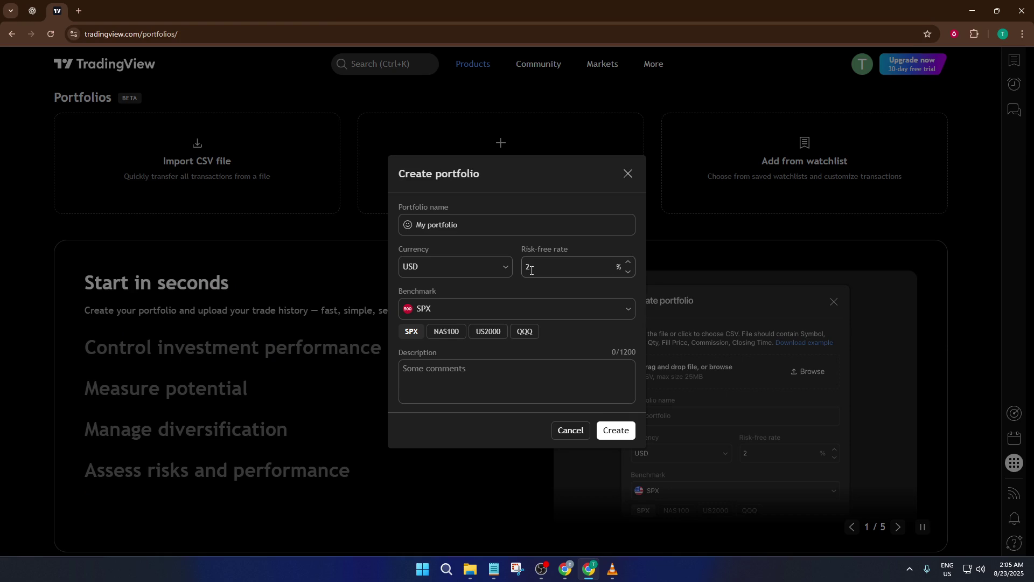
Name the portfolio 'Demo' and set the risk-free rate to 3%
{"action": "left_click", "coordinate": [477, 218]}
{"action": "left_click_drag", "start_coordinate": [478, 221], "coordinate": [393, 225]}
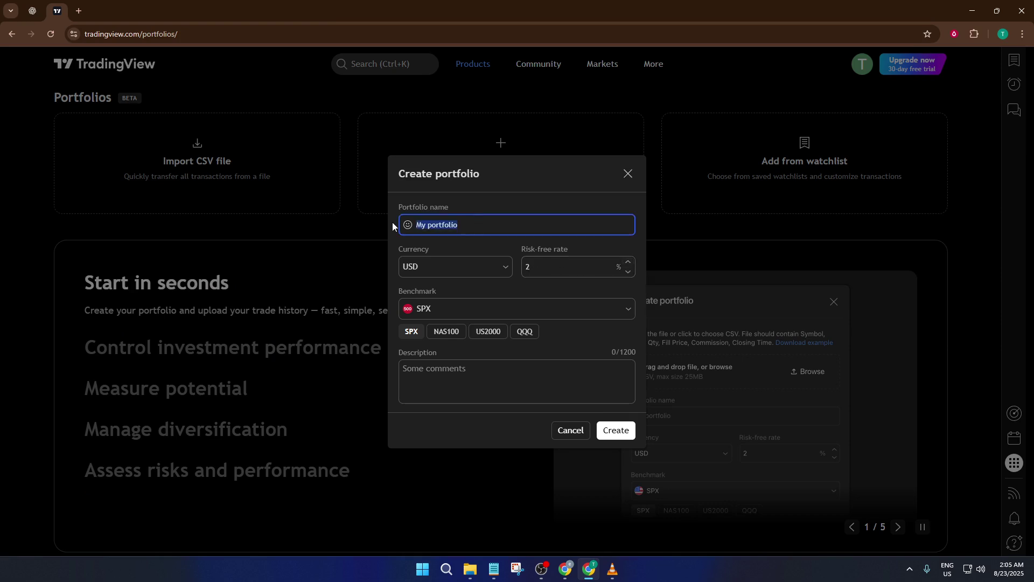
{"action": "type", "text": "Demo"}
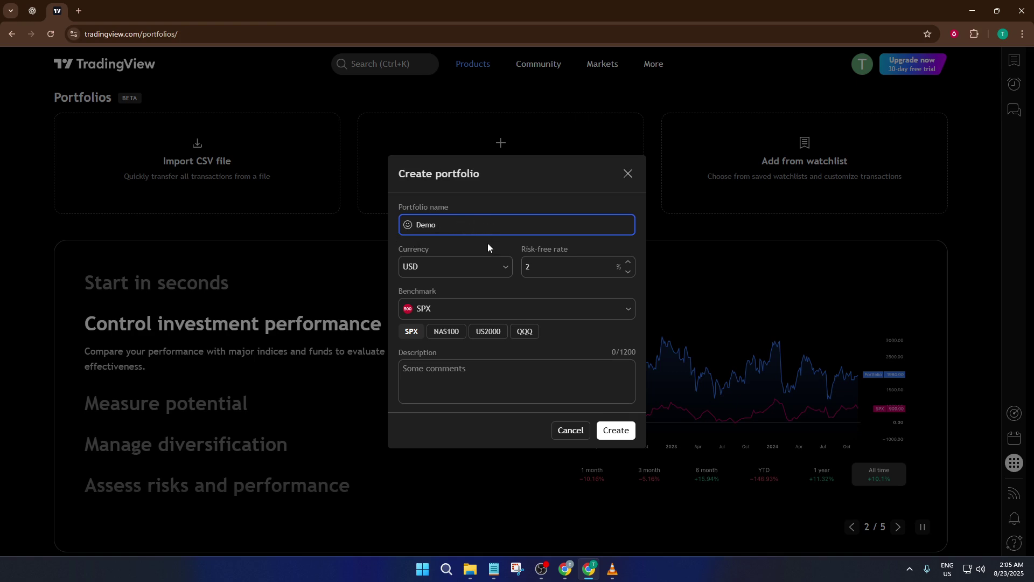
{"action": "left_click", "coordinate": [574, 264]}
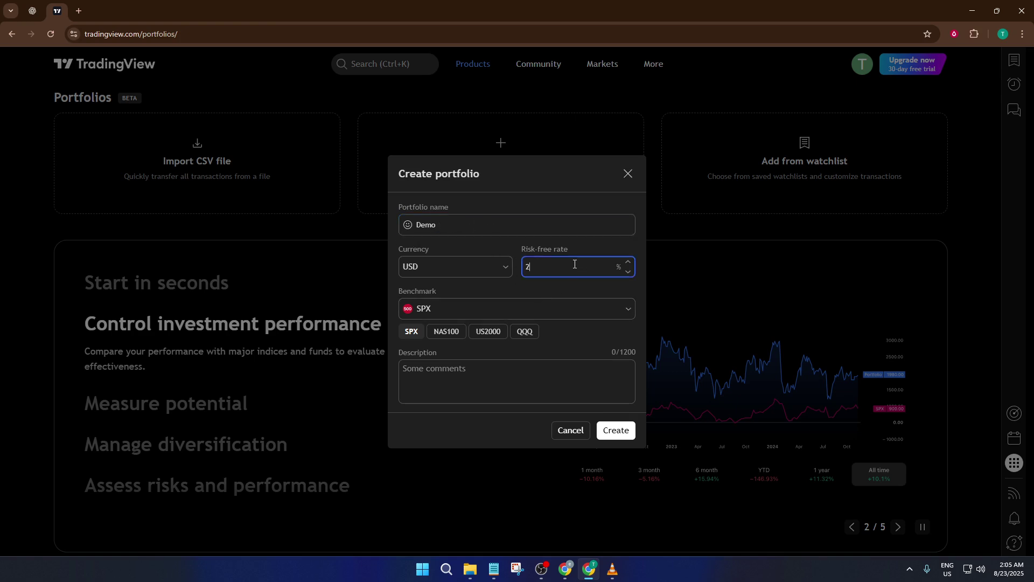
{"action": "left_click", "coordinate": [629, 262]}
{"action": "left_click", "coordinate": [629, 262]}
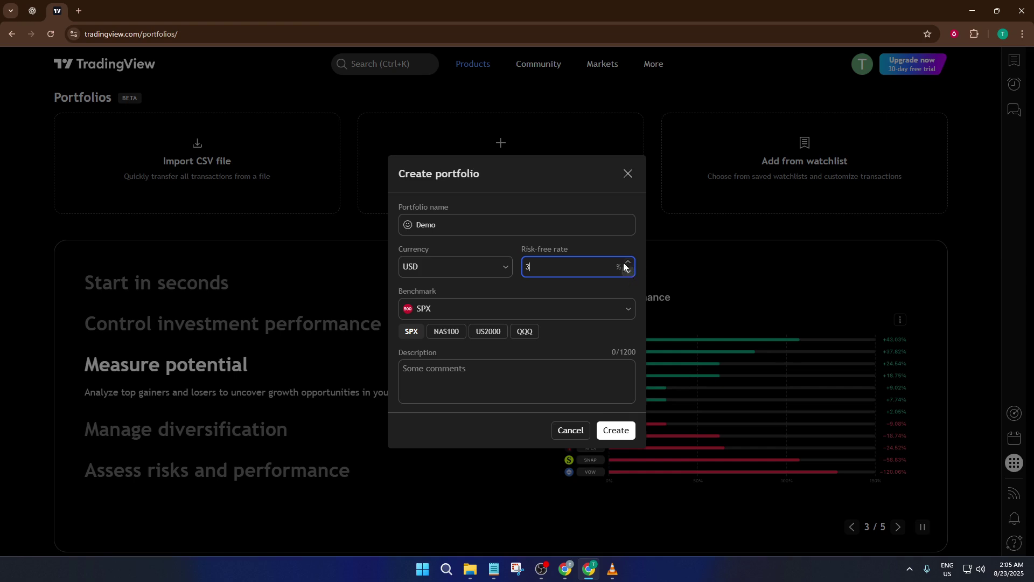
{"action": "left_click", "coordinate": [544, 287]}
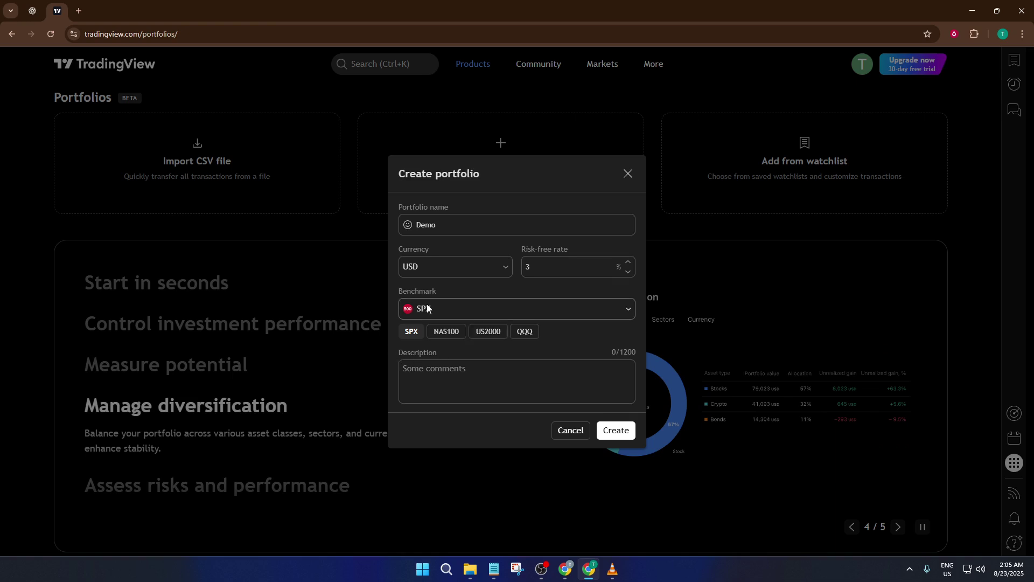
Set BTCUSDT as the benchmark and create the Demo portfolio
{"action": "left_click", "coordinate": [624, 309]}
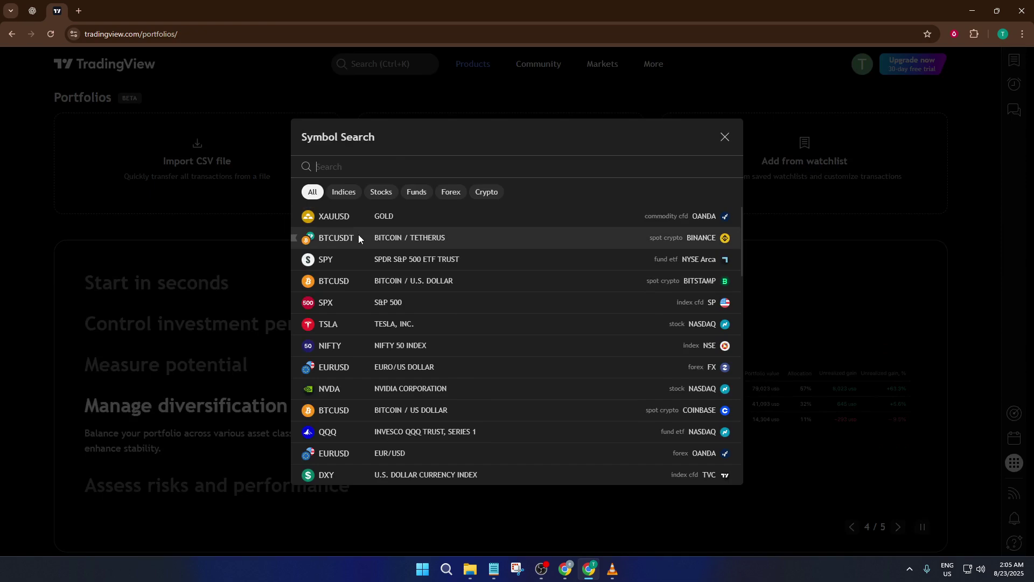
{"action": "left_click", "coordinate": [359, 239]}
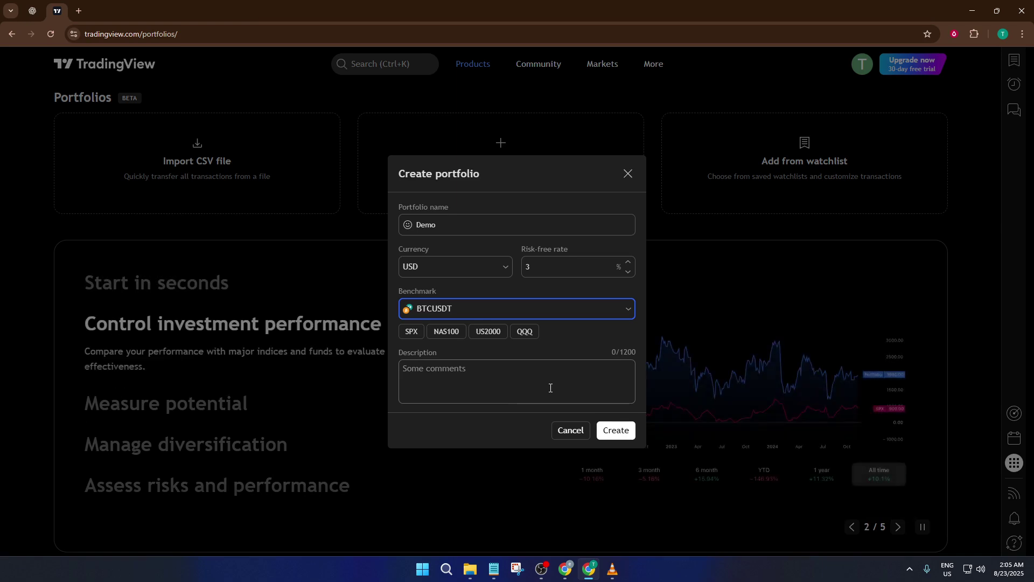
{"action": "left_click", "coordinate": [616, 430]}
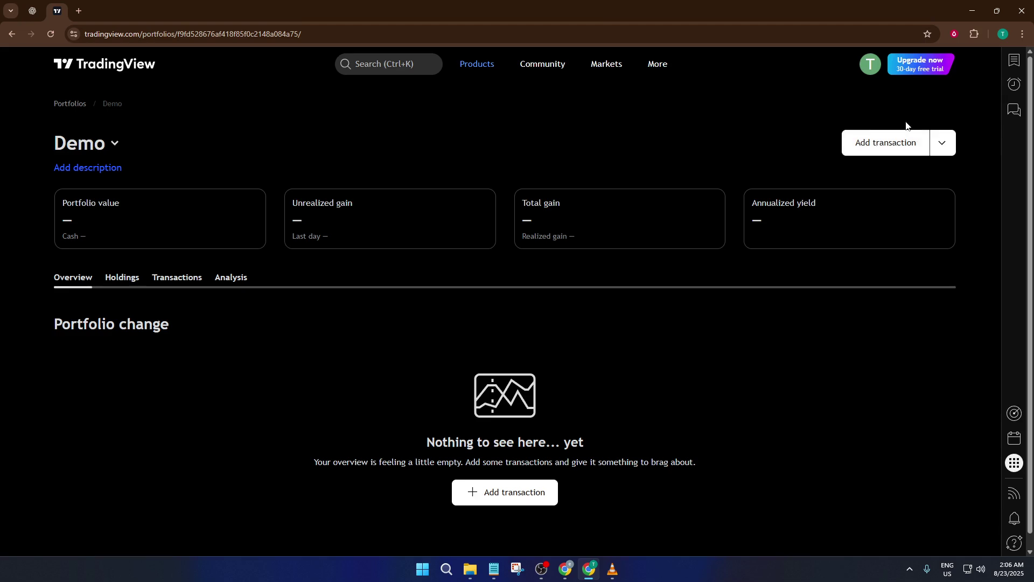
Start a Buy transaction for BTCUSDT at 112500.00 USDT dated 2025-08-22
{"action": "left_click", "coordinate": [880, 144]}
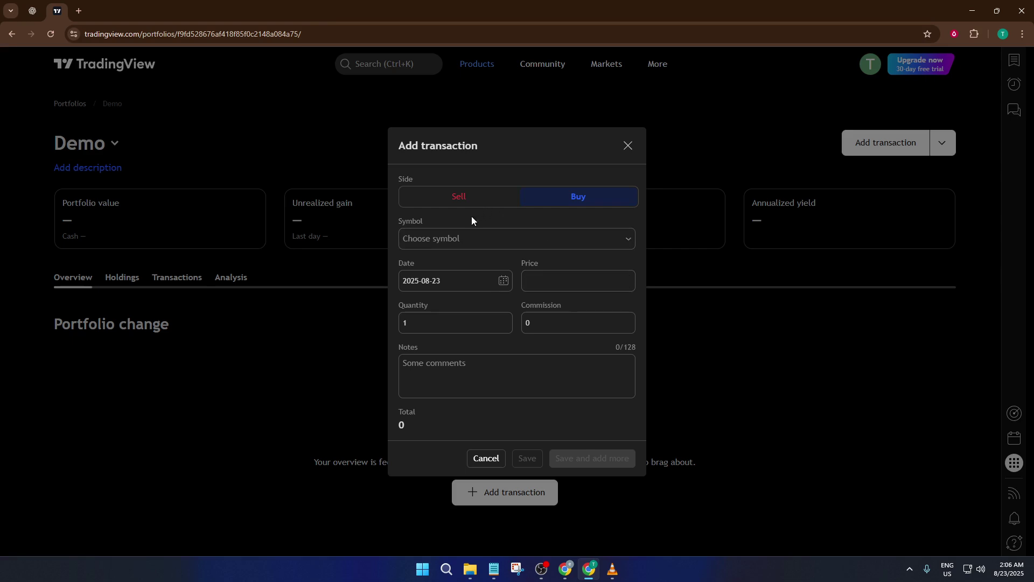
{"action": "left_click", "coordinate": [499, 195]}
{"action": "left_click", "coordinate": [550, 197]}
{"action": "left_click", "coordinate": [461, 238]}
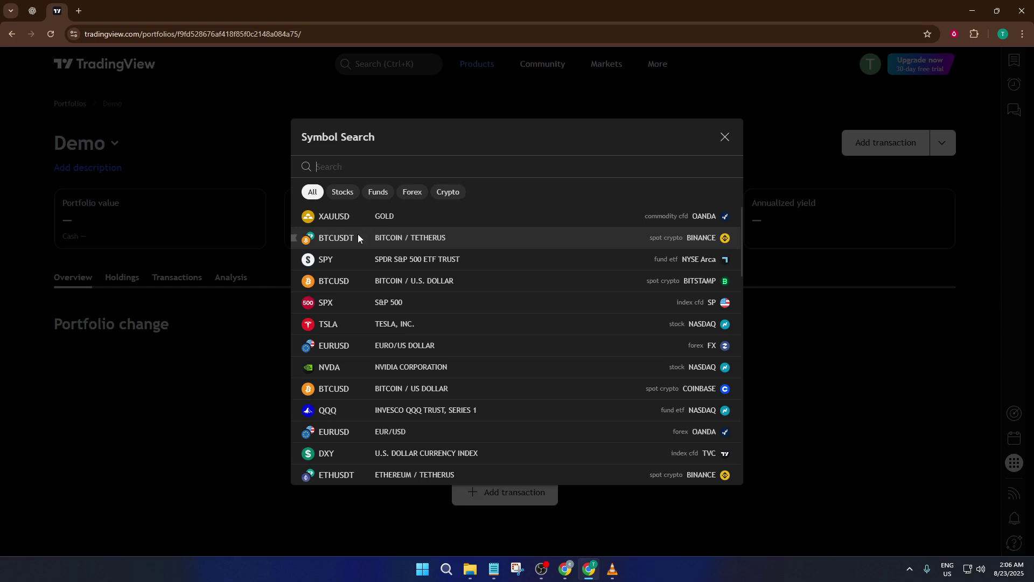
{"action": "left_click", "coordinate": [358, 235]}
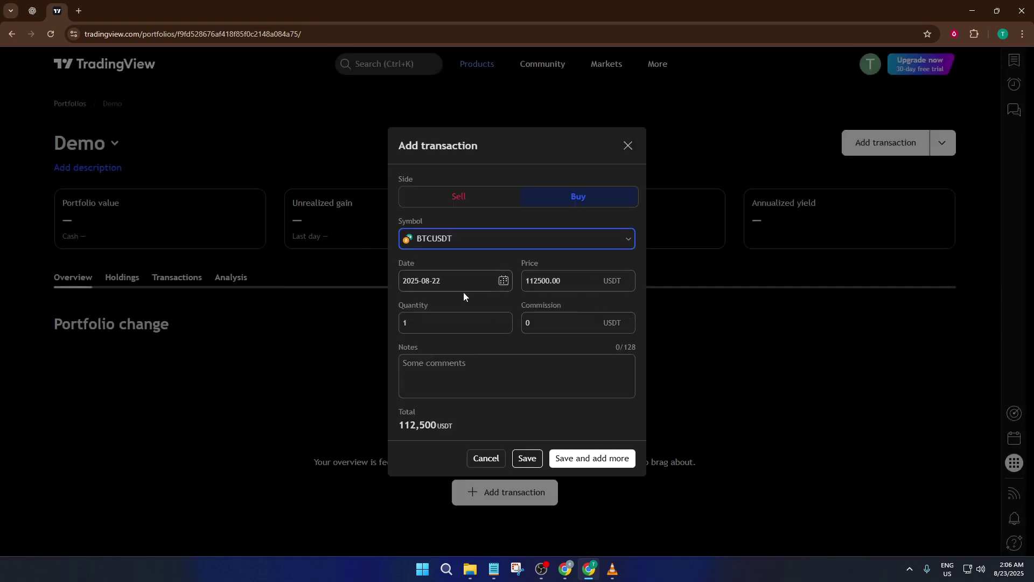
Set quantity 2 and commission 0.1, totalling 225,000.1 USDT, then save the transaction
{"action": "left_click", "coordinate": [436, 318]}
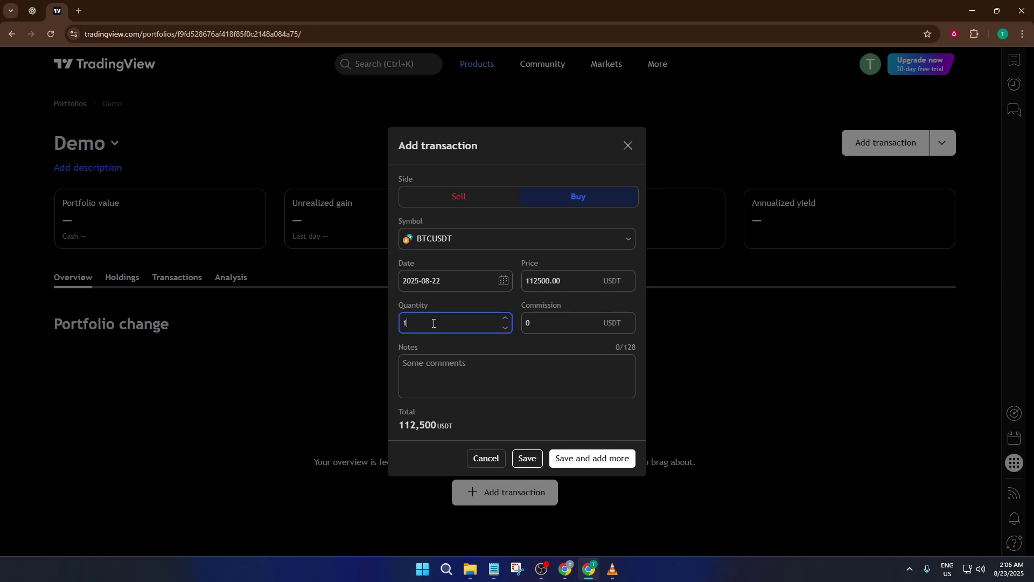
{"action": "left_click", "coordinate": [506, 319]}
{"action": "left_click", "coordinate": [629, 321]}
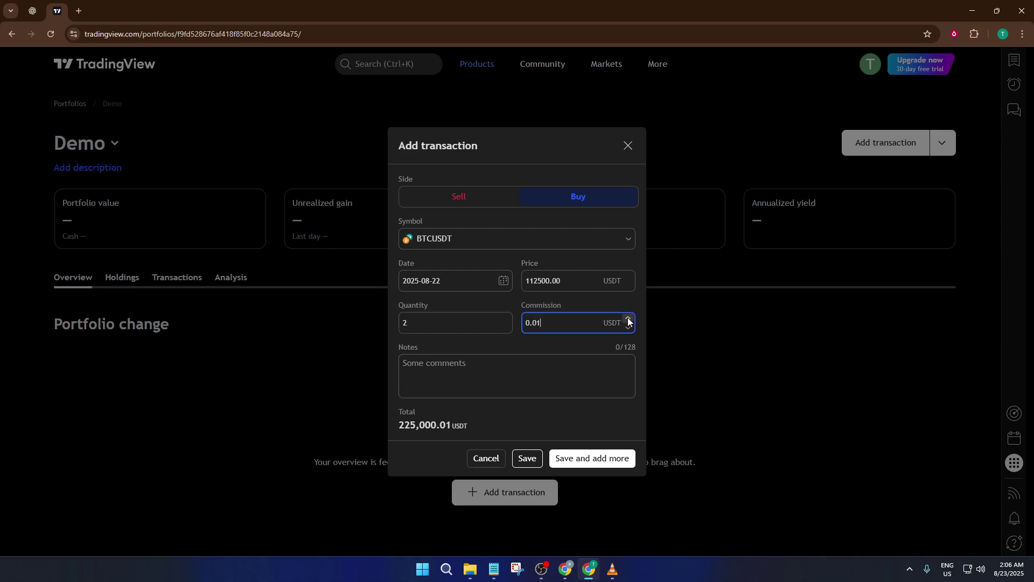
{"action": "left_click", "coordinate": [629, 319]}
{"action": "left_click", "coordinate": [628, 319]}
{"action": "left_click", "coordinate": [629, 319]}
{"action": "left_click", "coordinate": [629, 319]}
{"action": "left_click", "coordinate": [629, 320]}
{"action": "left_click", "coordinate": [629, 319]}
{"action": "left_click", "coordinate": [628, 319]}
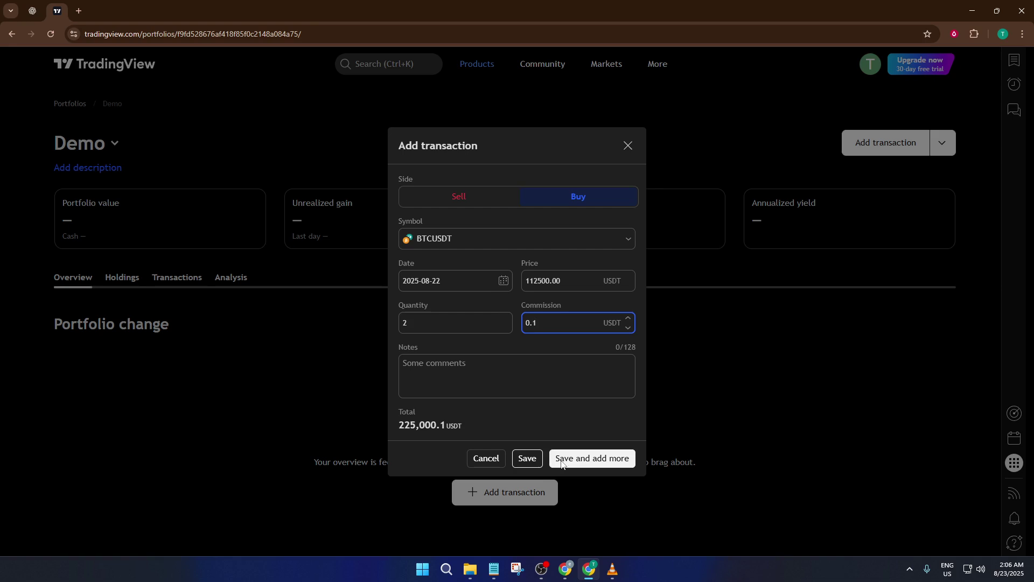
{"action": "left_click", "coordinate": [533, 460]}
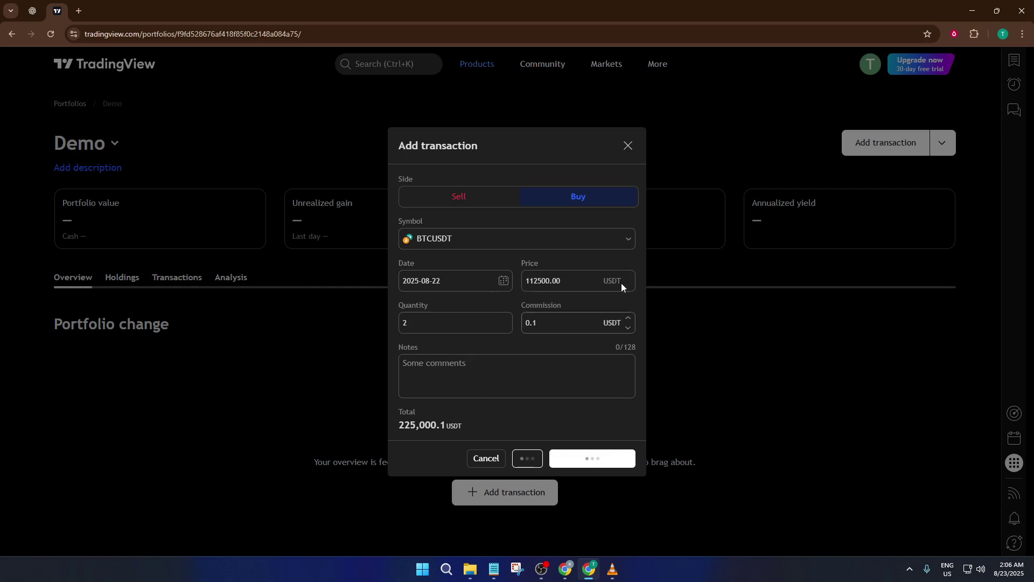